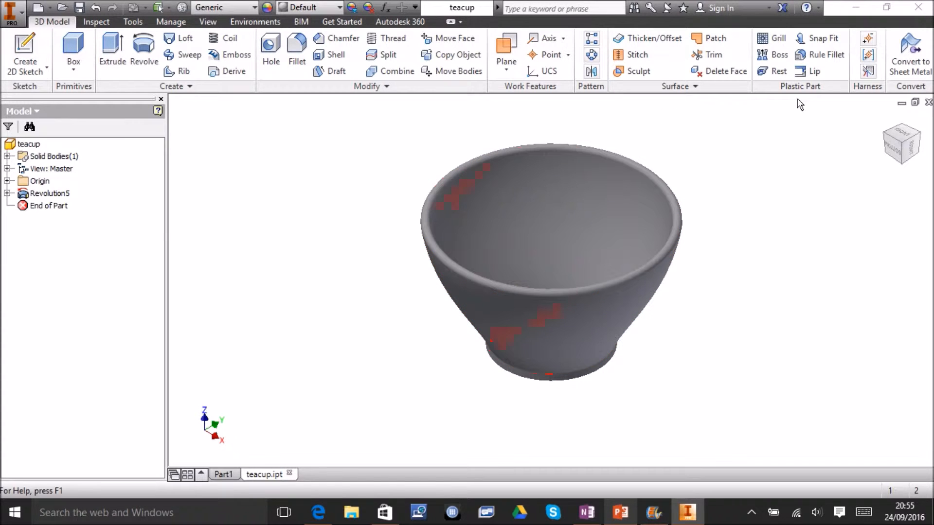
# Start a new 2D sketch on the cup's origin YZ plane.
pyautogui.moveTo(903, 142)
pyautogui.mouseDown()
pyautogui.moveTo(913, 124)
pyautogui.moveTo(903, 145)
pyautogui.moveTo(894, 142)
pyautogui.moveTo(907, 131)
pyautogui.moveTo(904, 109)
pyautogui.moveTo(900, 134)
pyautogui.mouseUp()
pyautogui.keyDown('shift'); pyautogui.moveTo(401, 263); pyautogui.dragTo(400, 275, button='middle'); pyautogui.keyUp('shift')
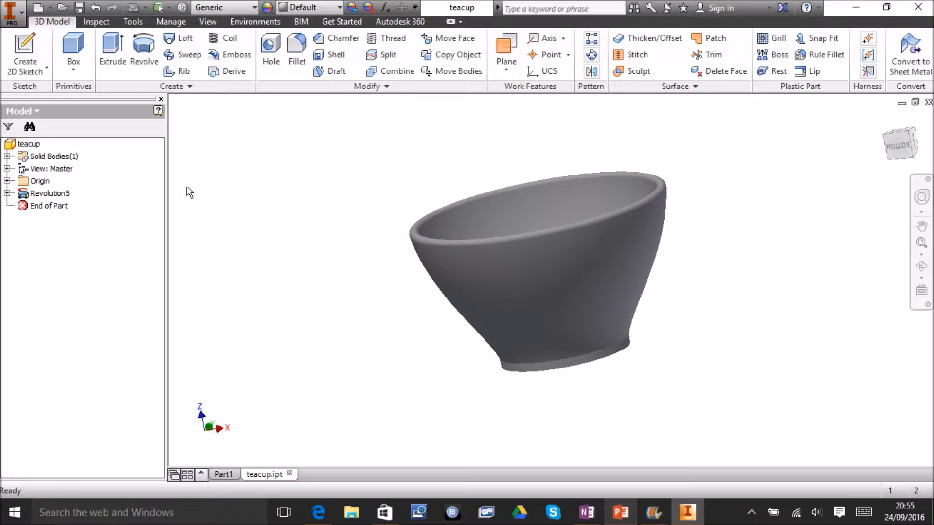
pyautogui.click(7, 181)
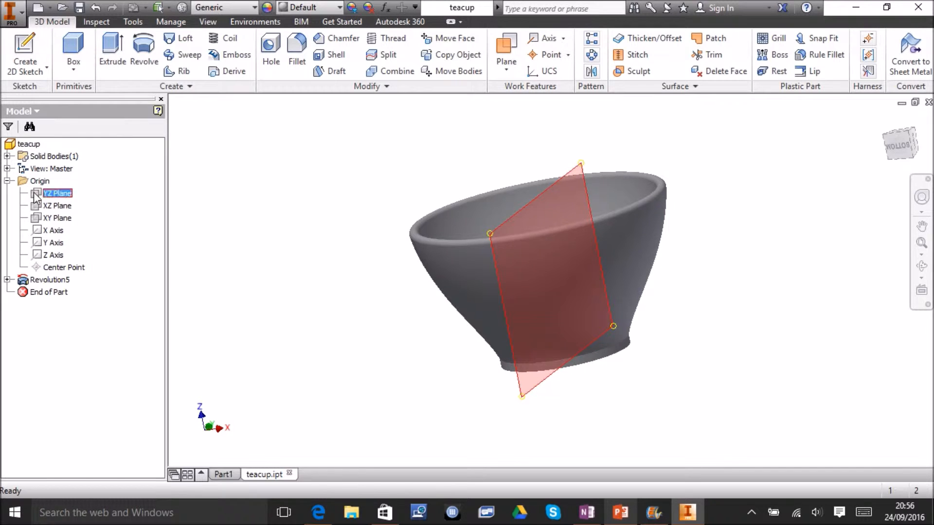
pyautogui.rightClick(33, 193)
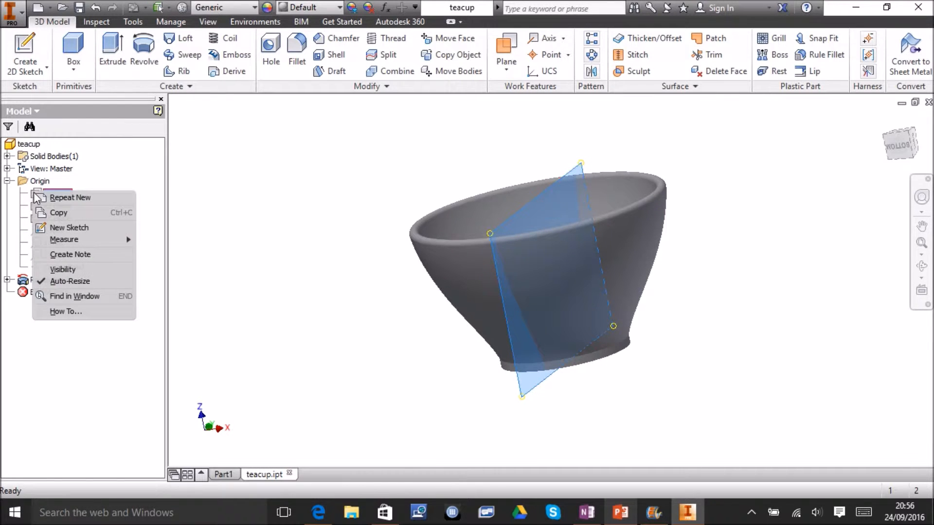
pyautogui.click(63, 226)
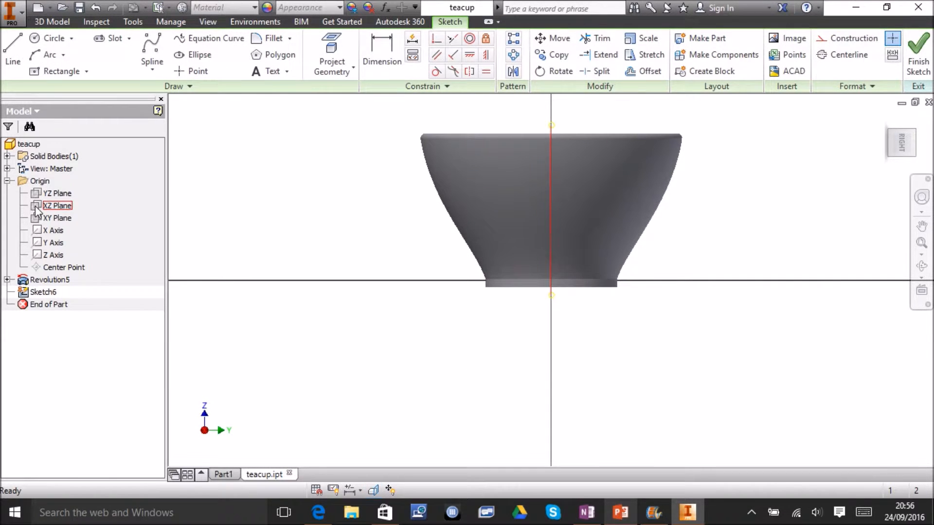
# Slice the graphics at the YZ sketch plane to expose the cup wall's cross-section.
pyautogui.rightClick(37, 207)
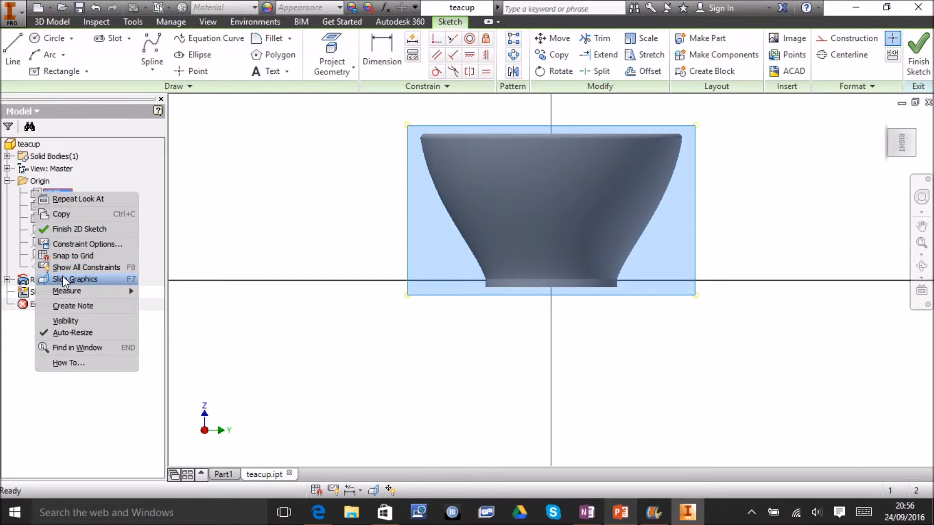
pyautogui.click(63, 279)
pyautogui.click(784, 209)
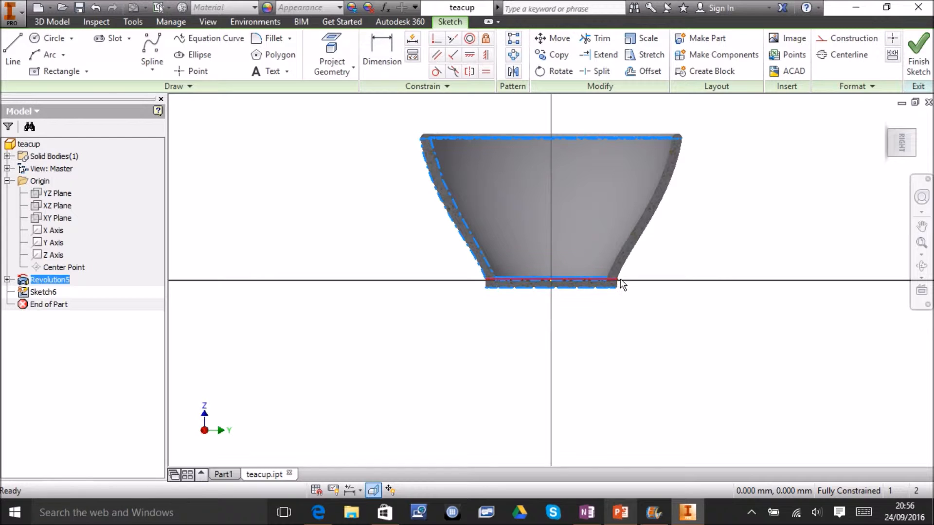
# Draw a six-point control vertex spline as the handle path, from inside the wall below the rim to inside the lower wall, and finish the sketch.
pyautogui.moveTo(886, 145)
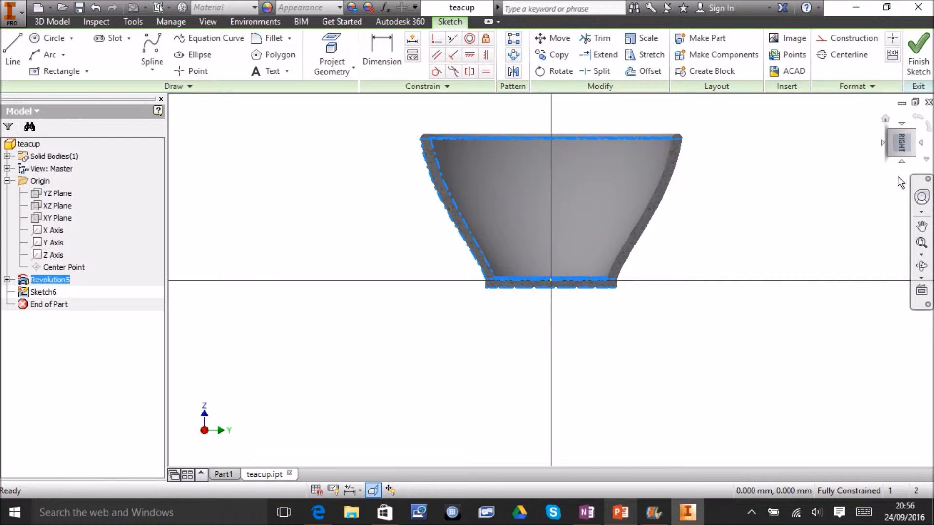
pyautogui.click(921, 242)
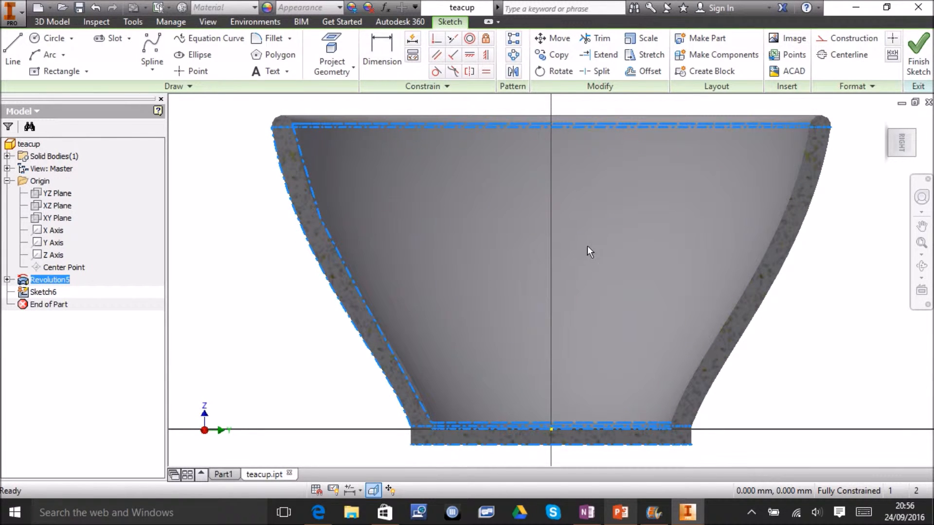
pyautogui.click(921, 226)
pyautogui.moveTo(586, 277); pyautogui.dragTo(693, 288)
pyautogui.press('Escape')
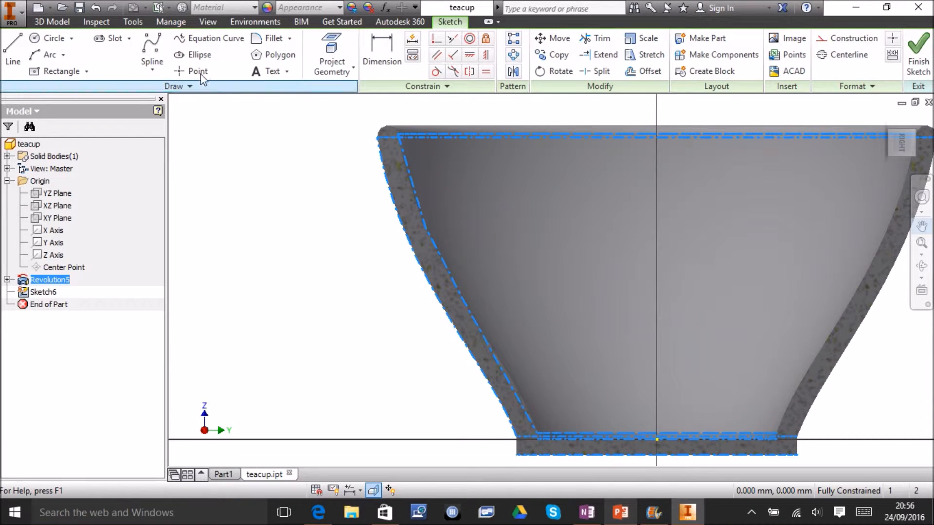
pyautogui.click(151, 47)
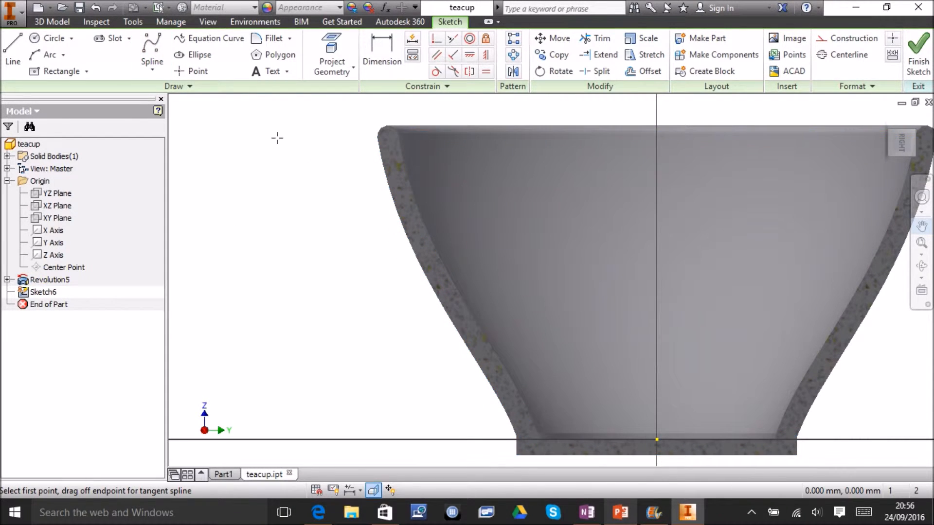
pyautogui.click(393, 162)
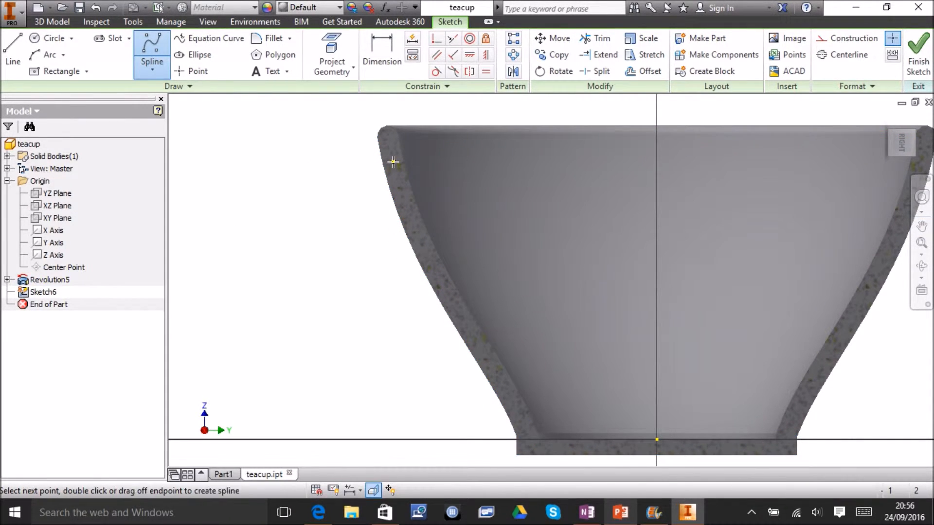
pyautogui.click(337, 151)
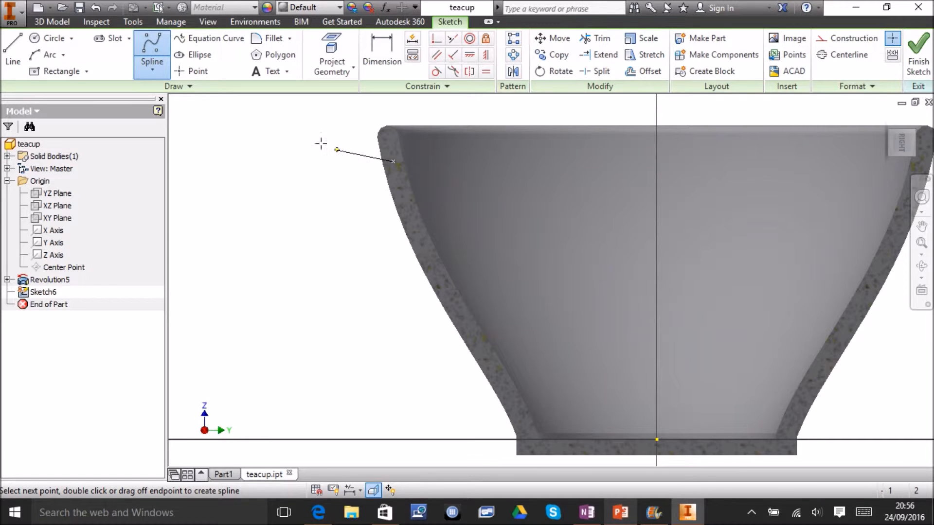
pyautogui.click(268, 150)
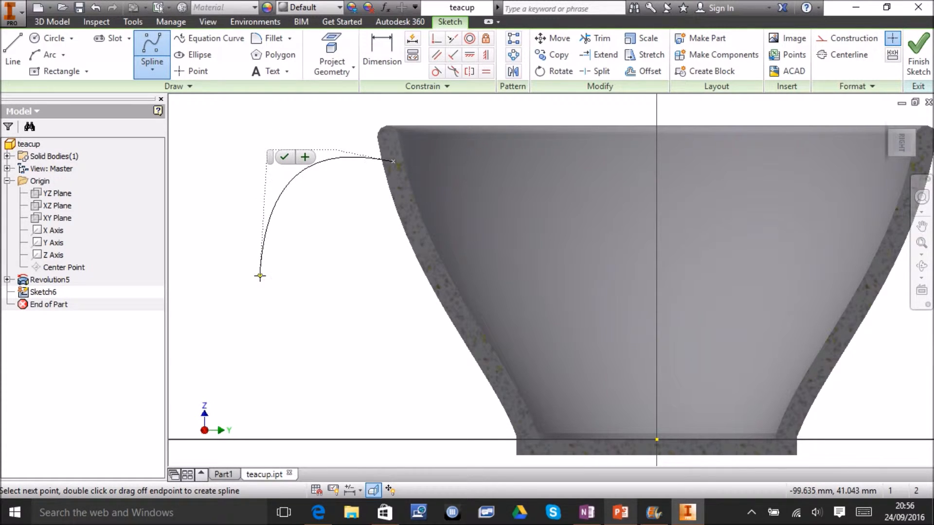
pyautogui.click(284, 261)
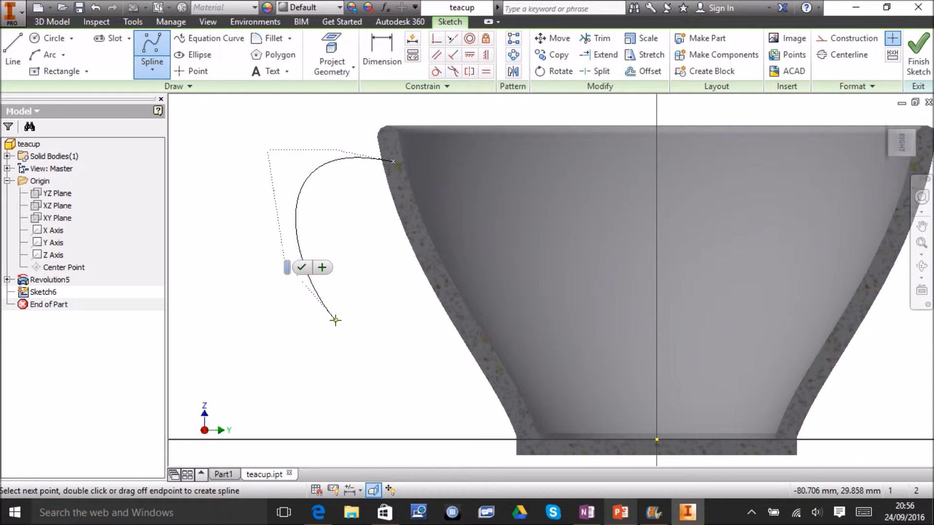
pyautogui.click(368, 323)
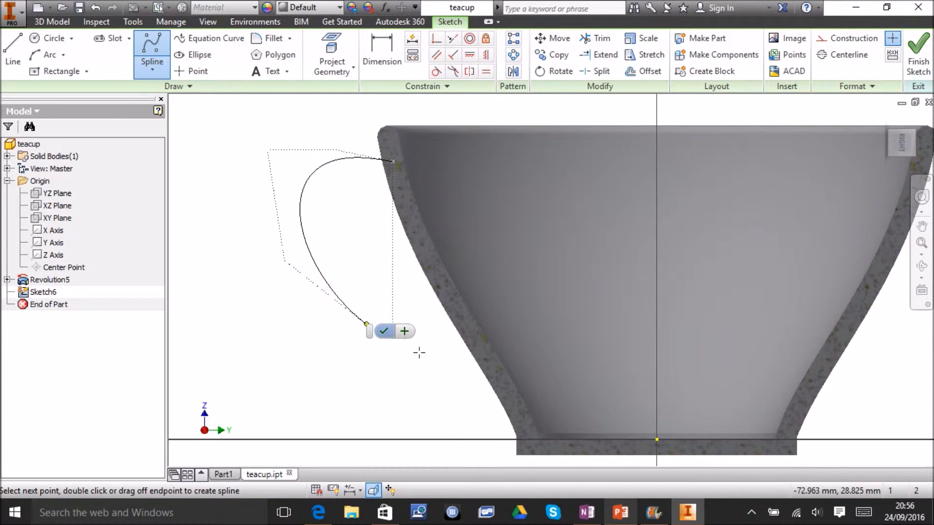
pyautogui.click(474, 345)
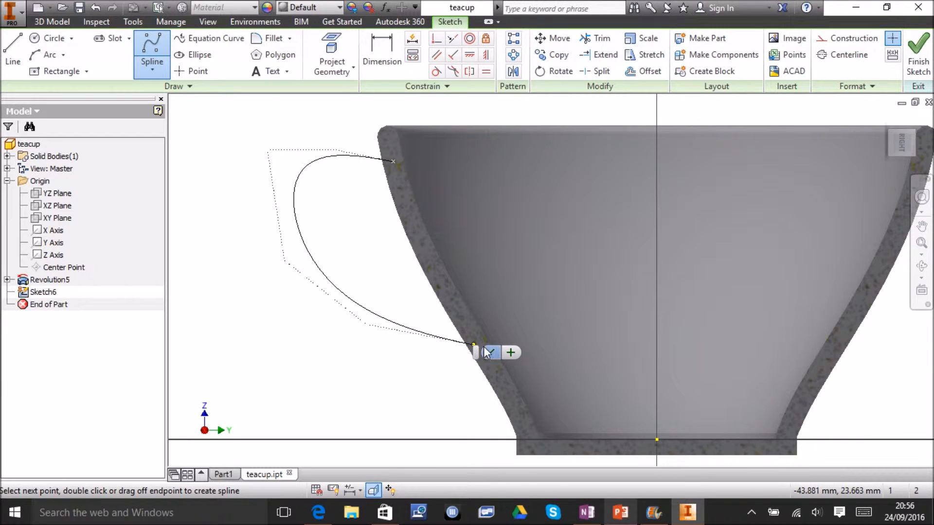
pyautogui.click(490, 354)
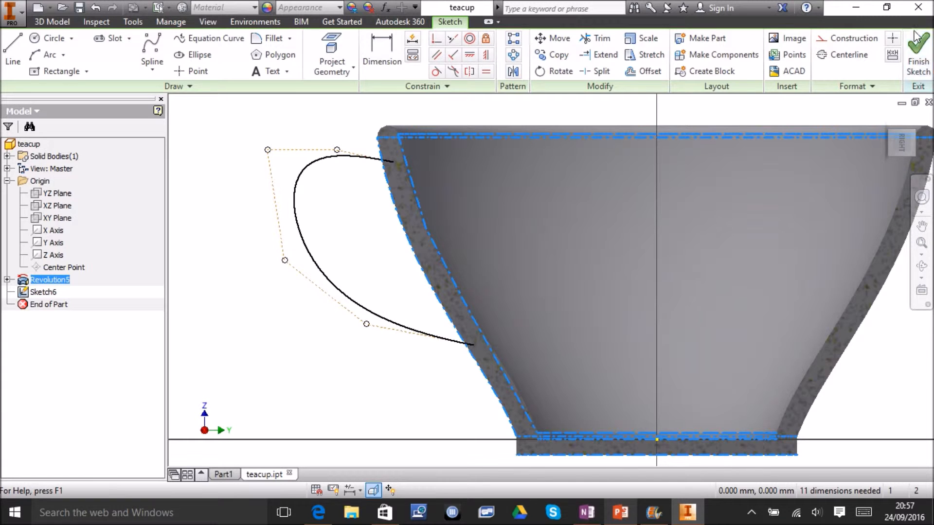
pyautogui.click(918, 47)
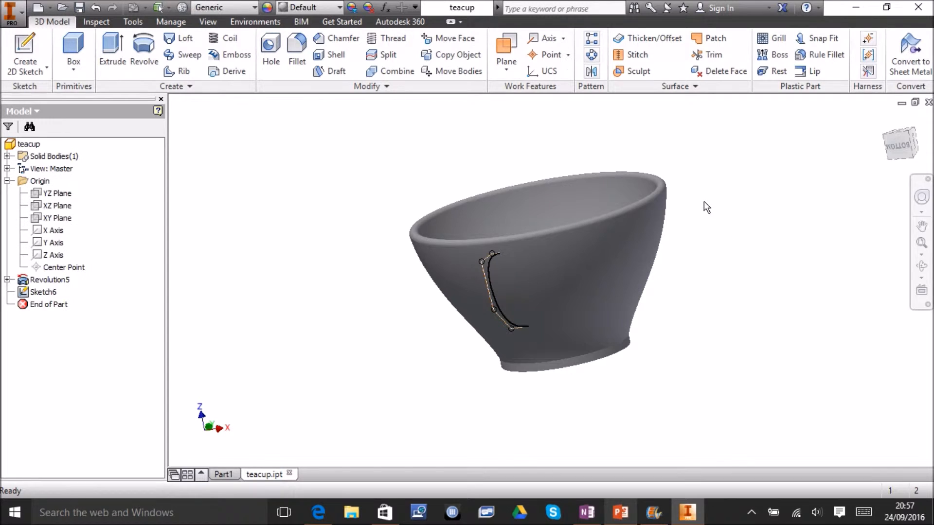
# Create a work plane parallel to the XZ plane through the upper endpoint of the handle spline.
pyautogui.click(913, 138)
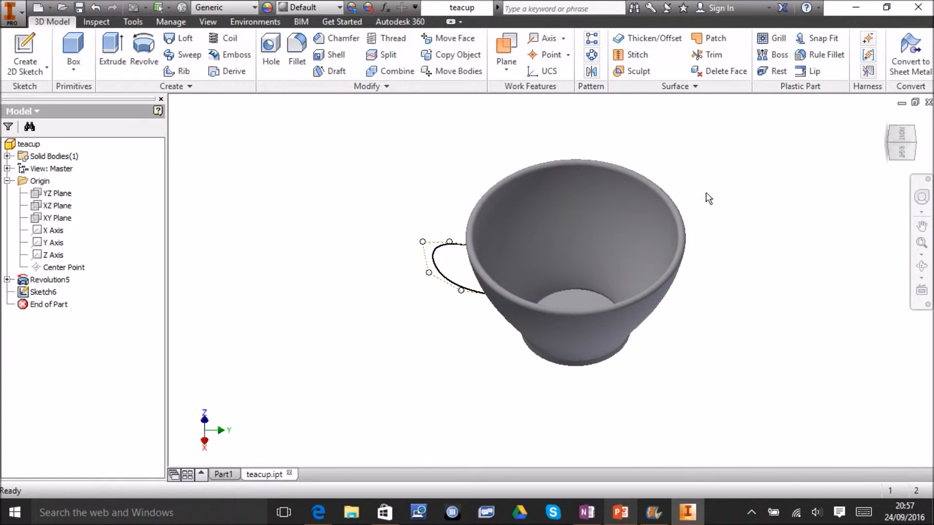
pyautogui.click(889, 143)
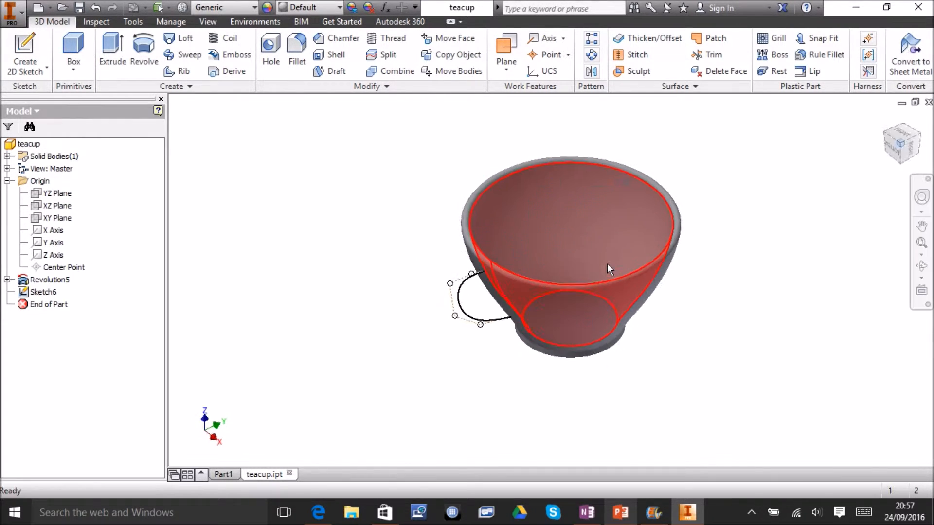
pyautogui.click(510, 66)
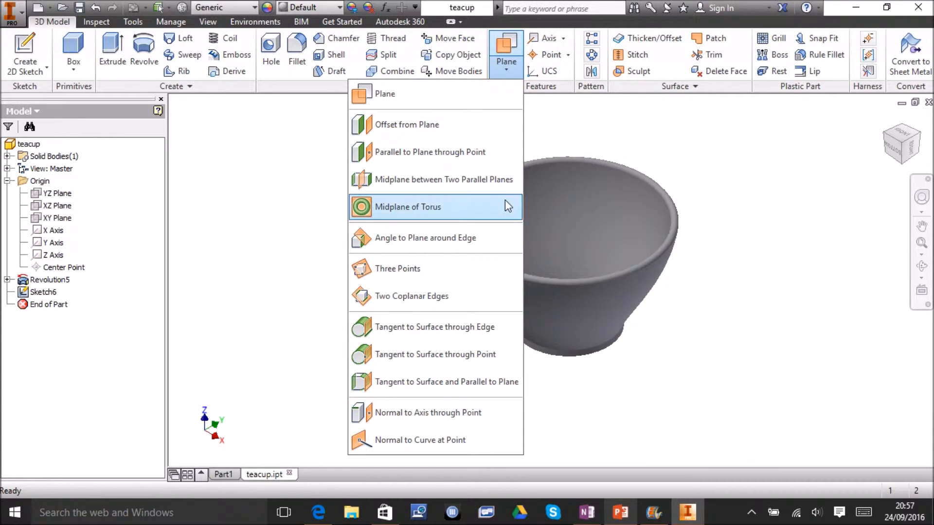
pyautogui.click(457, 152)
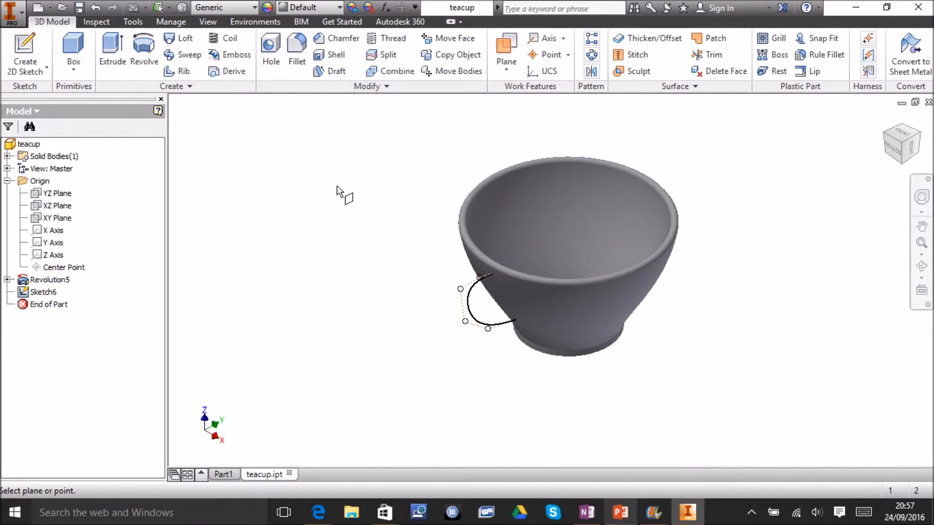
pyautogui.click(40, 207)
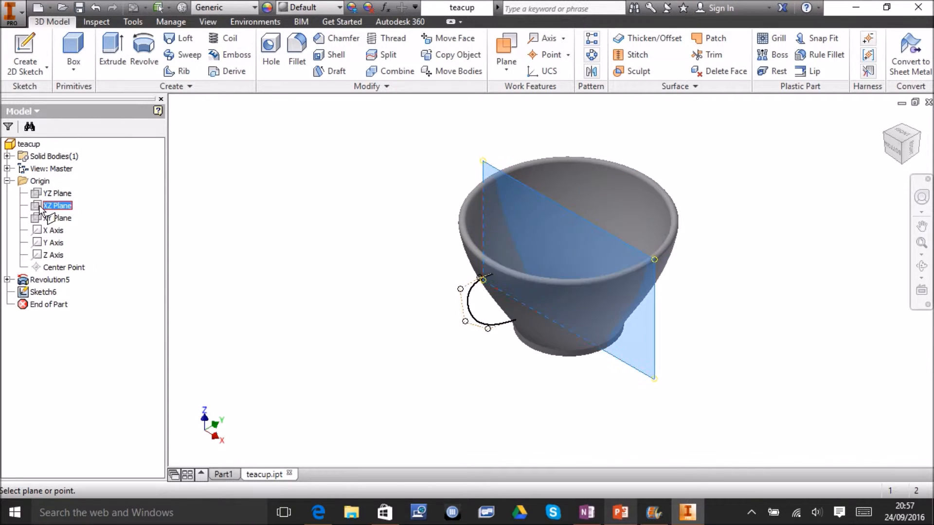
pyautogui.click(494, 276)
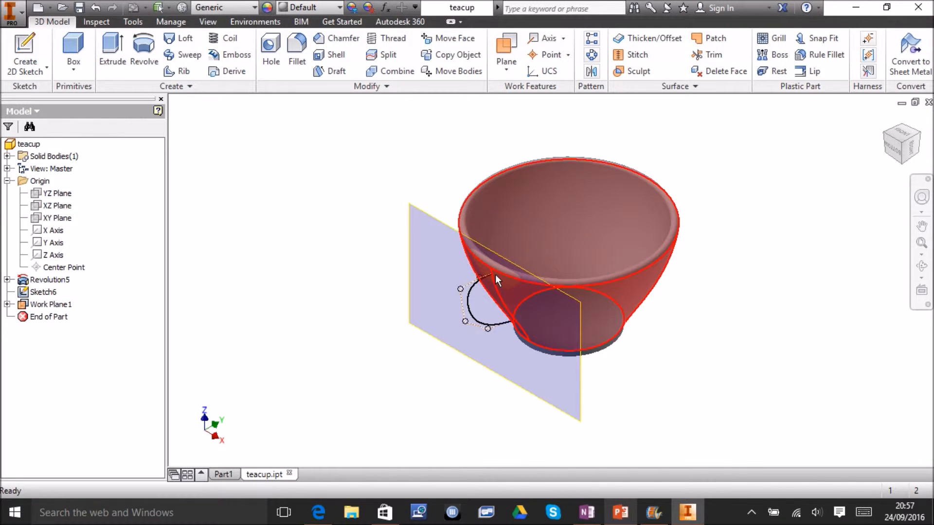
# Start a sketch on the new work plane and slice the graphics at that plane.
pyautogui.moveTo(898, 143)
pyautogui.mouseDown()
pyautogui.moveTo(853, 131)
pyautogui.moveTo(897, 144)
pyautogui.mouseUp()
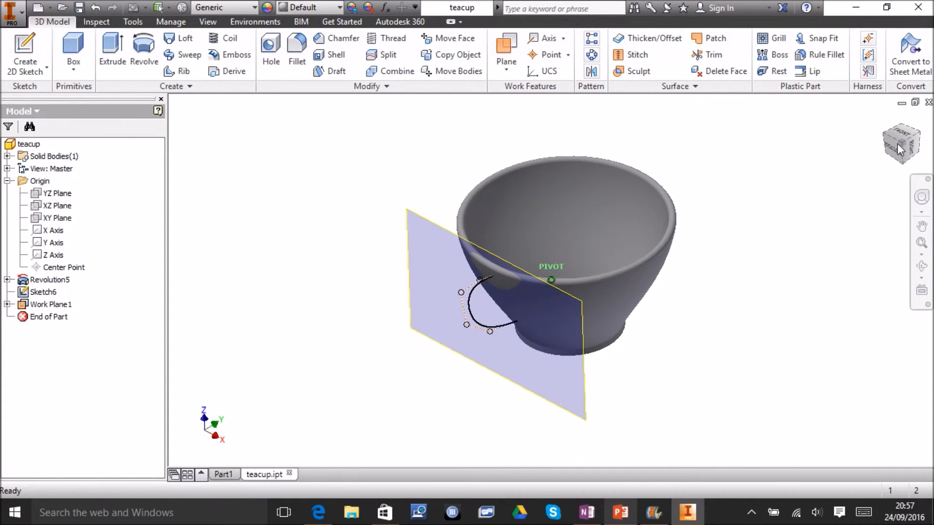
pyautogui.click(23, 44)
pyautogui.click(427, 225)
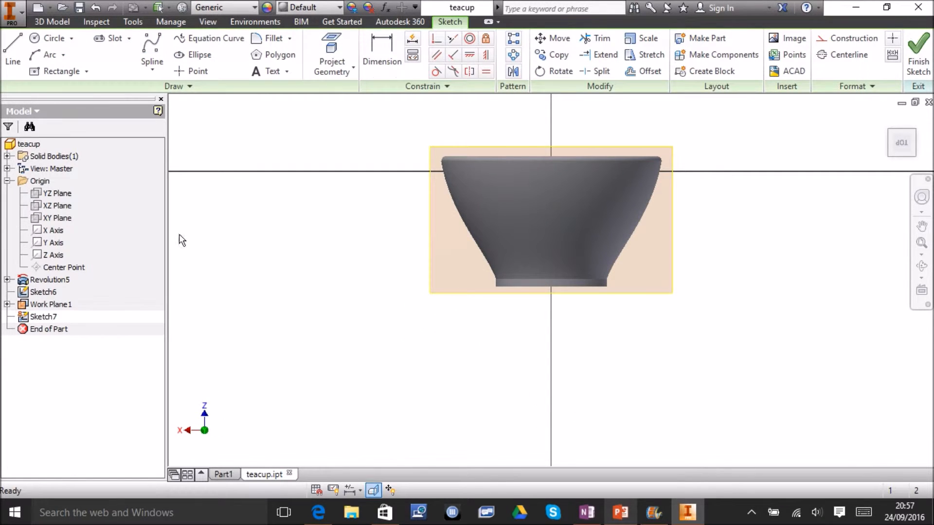
pyautogui.rightClick(23, 309)
pyautogui.click(61, 308)
# Project the upper endpoint of the handle spline into the sketch.
pyautogui.click(890, 132)
pyautogui.press('p')
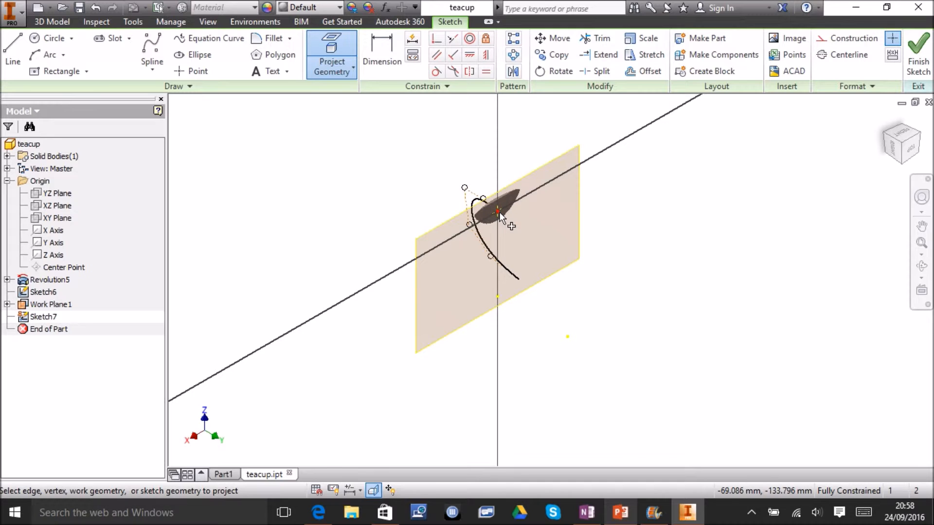
pyautogui.click(912, 147)
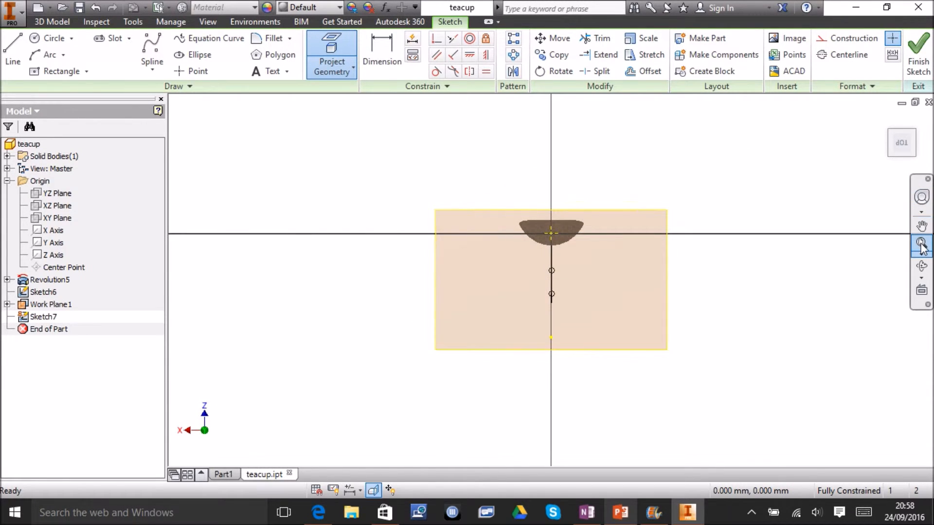
# Draw a horizontally elongated ellipse centred on the projected point, inside the sliced cup-wall section, and finish the sketch.
pyautogui.click(921, 244)
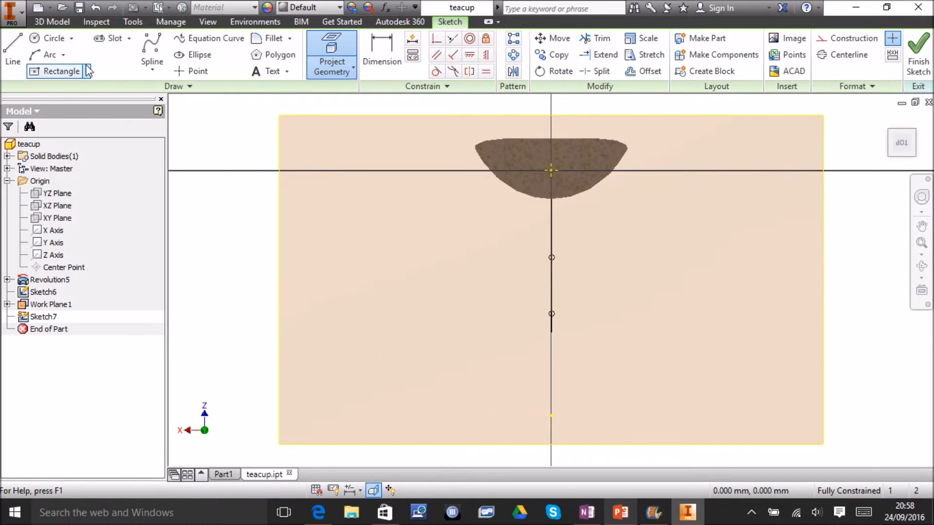
pyautogui.click(194, 55)
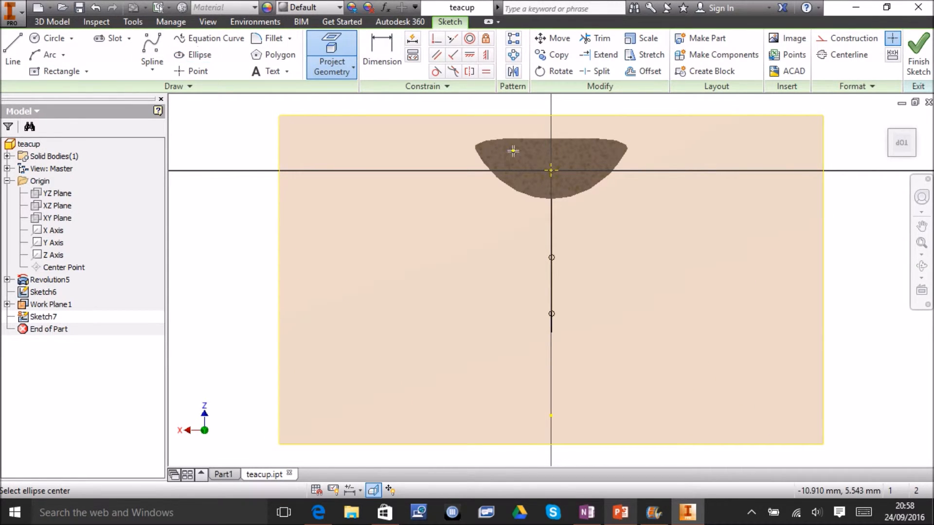
pyautogui.click(552, 170)
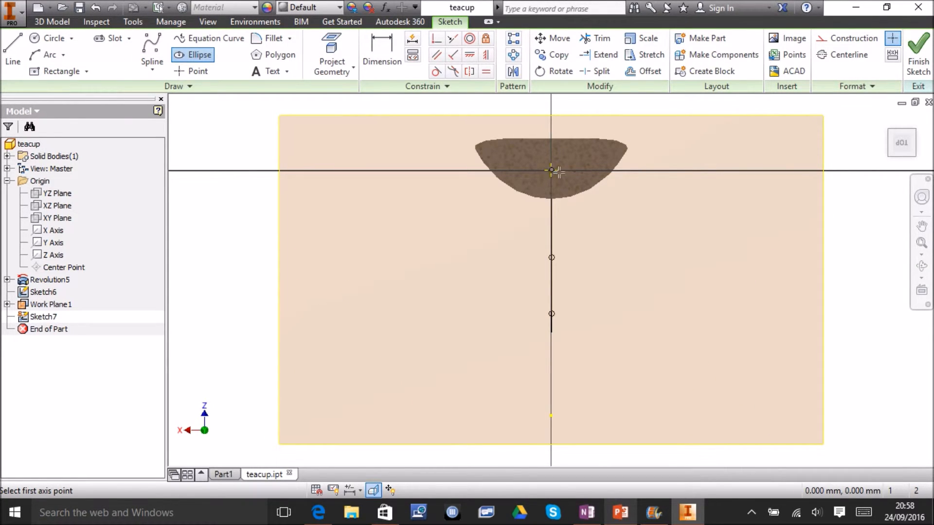
pyautogui.click(594, 171)
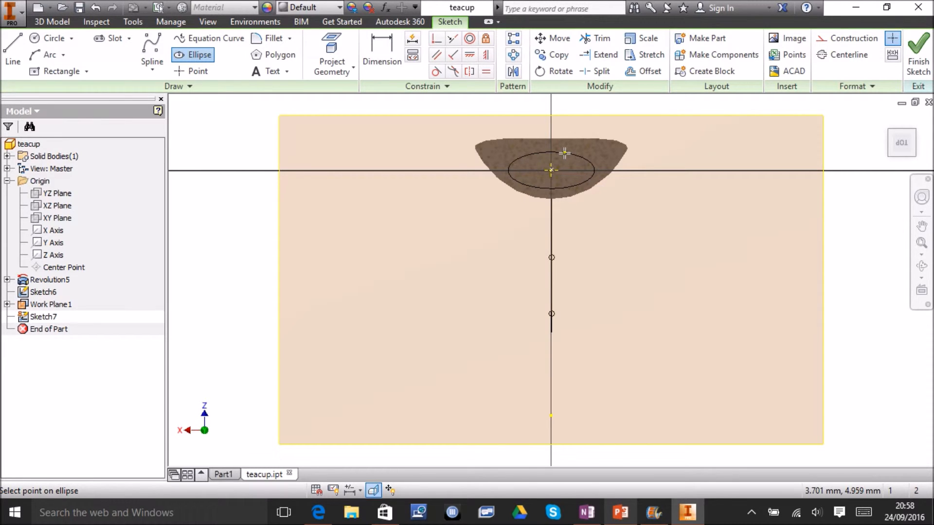
pyautogui.click(564, 153)
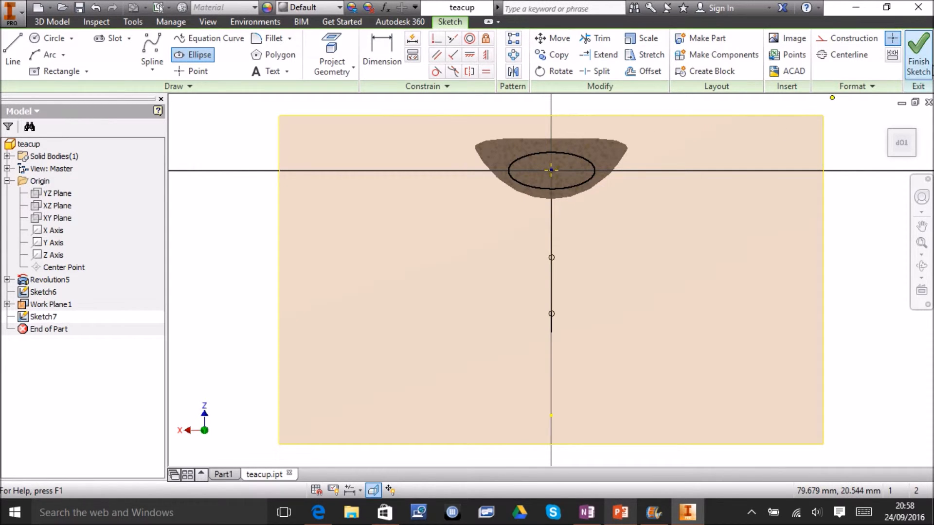
pyautogui.click(918, 51)
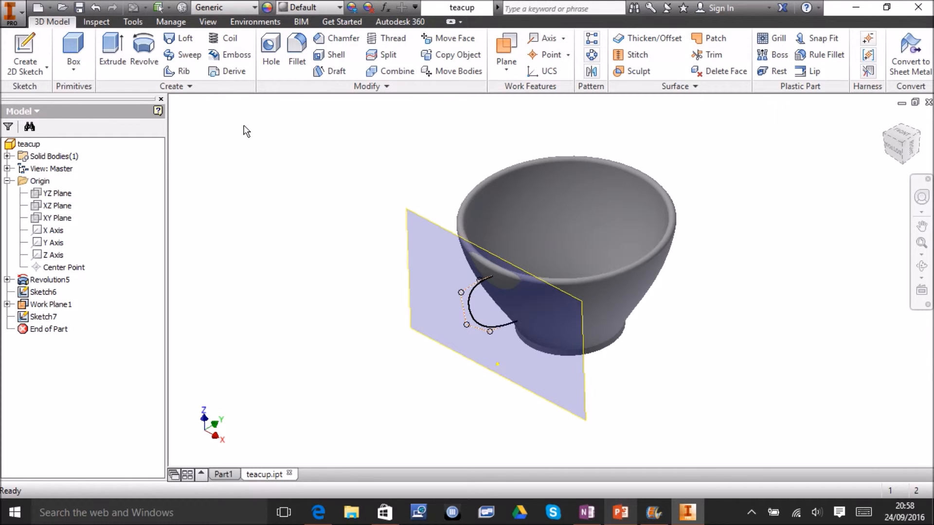
# Sweep the elliptical profile along the handle spline as a solid joined to the cup, using path orientation and 0 taper.
pyautogui.click(190, 55)
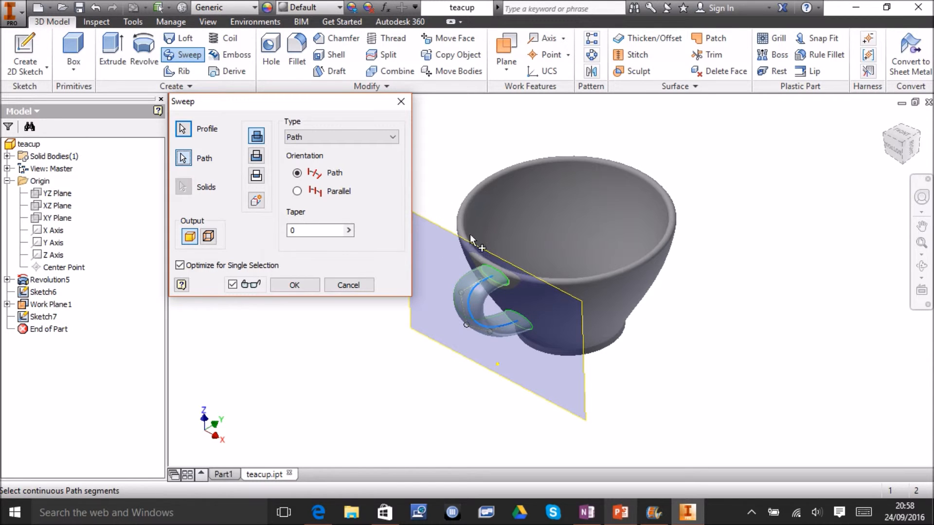
pyautogui.click(902, 145)
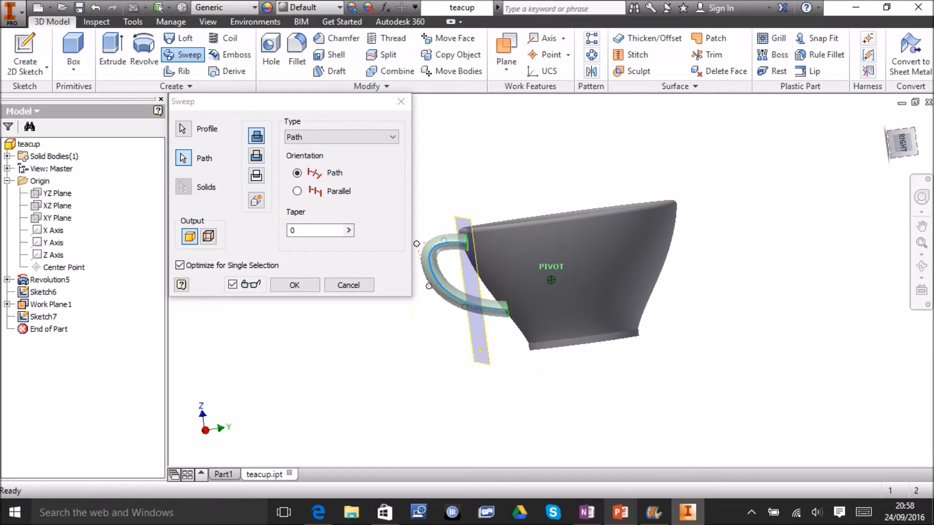
pyautogui.moveTo(903, 145)
pyautogui.mouseDown()
pyautogui.moveTo(914, 142)
pyautogui.moveTo(900, 142)
pyautogui.mouseUp()
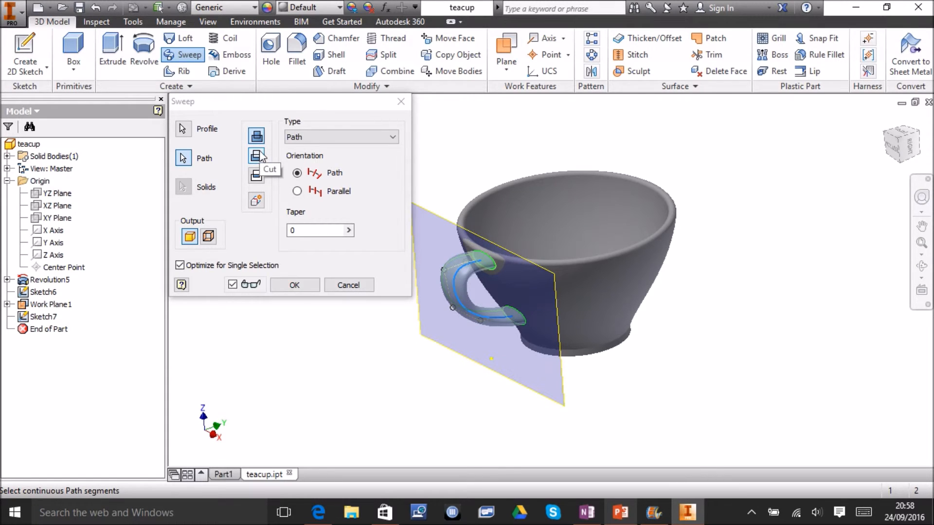
pyautogui.click(293, 283)
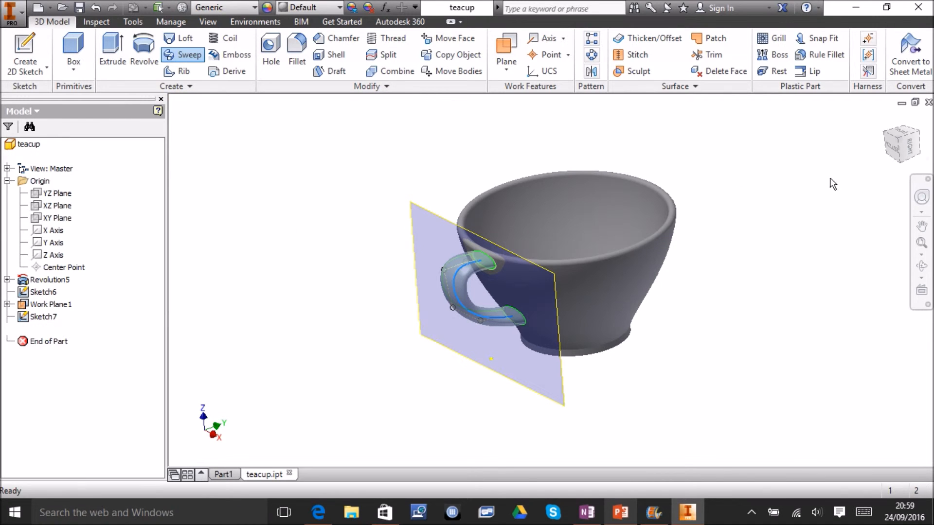
# Examine the swept handle up close from the side, checking where its two ends meet the cup wall.
pyautogui.moveTo(902, 147)
pyautogui.mouseDown()
pyautogui.moveTo(868, 112)
pyautogui.moveTo(870, 163)
pyautogui.moveTo(848, 164)
pyautogui.moveTo(845, 148)
pyautogui.moveTo(815, 138)
pyautogui.moveTo(819, 155)
pyautogui.moveTo(852, 150)
pyautogui.moveTo(852, 137)
pyautogui.mouseUp()
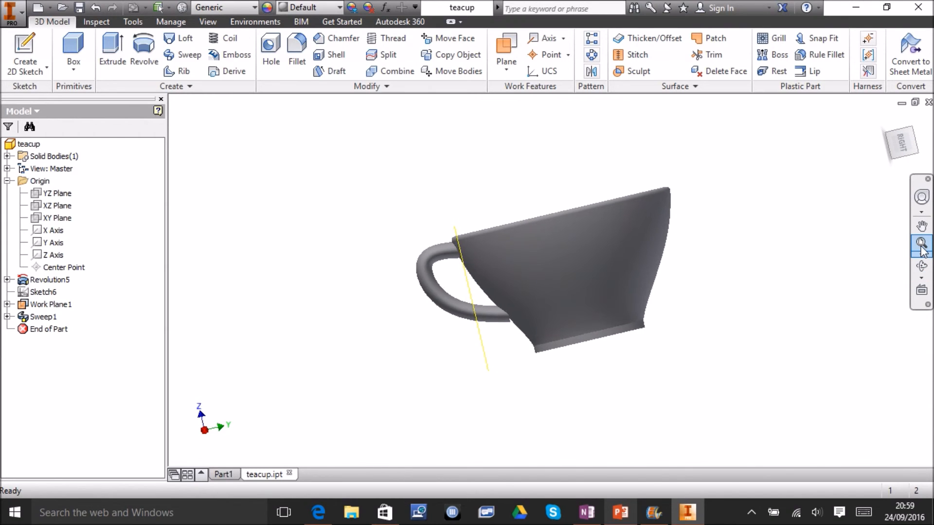
pyautogui.click(921, 247)
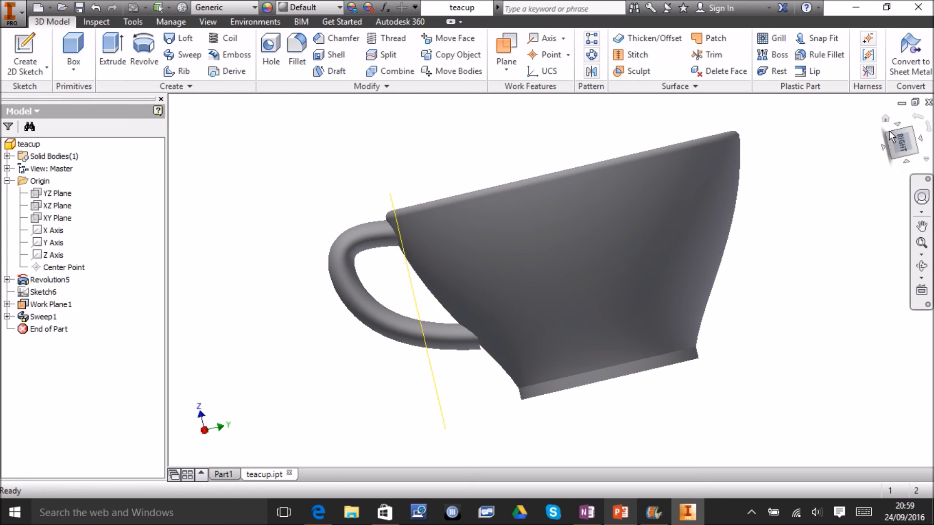
pyautogui.moveTo(894, 138)
pyautogui.mouseDown()
pyautogui.moveTo(920, 142)
pyautogui.moveTo(885, 135)
pyautogui.mouseUp()
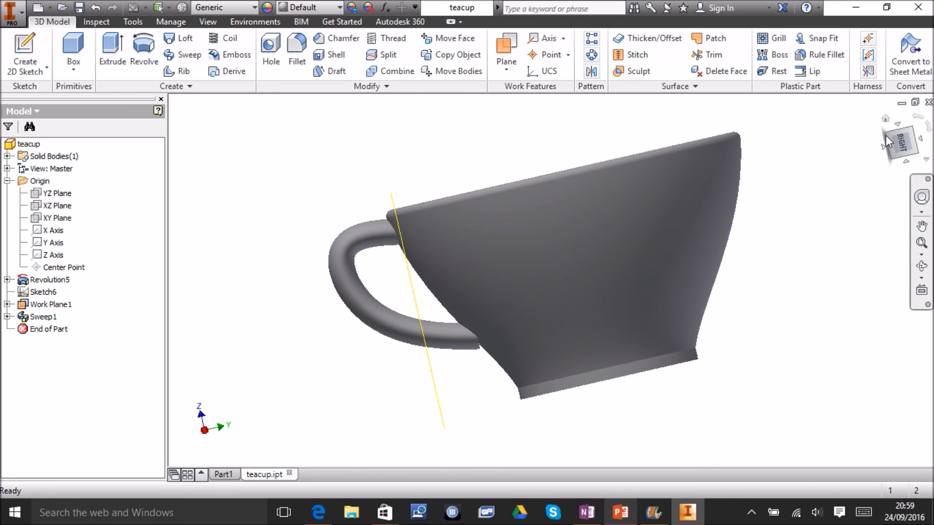